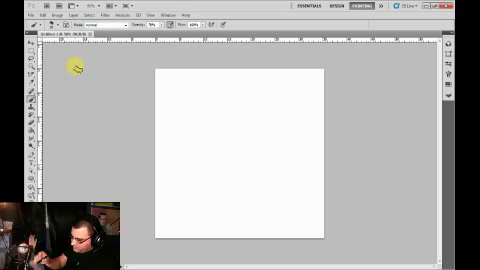
# - Check the Brush Preset picker, then open the Brush panel to its tip shape options
pyautogui.click(33, 90)
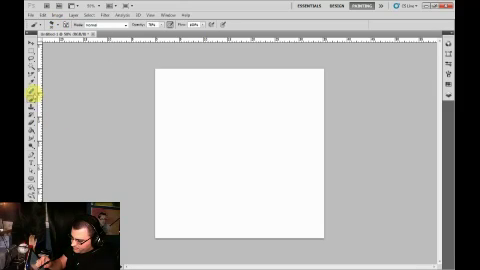
pyautogui.click(52, 25)
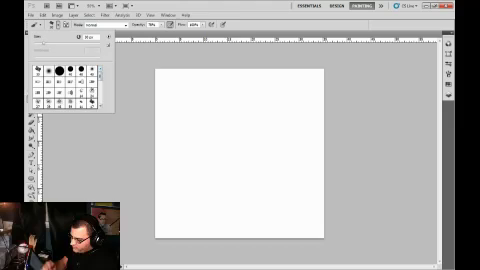
pyautogui.click(96, 86)
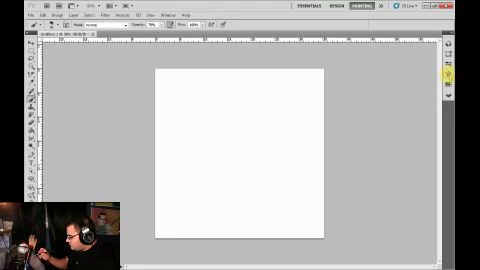
pyautogui.click(448, 78)
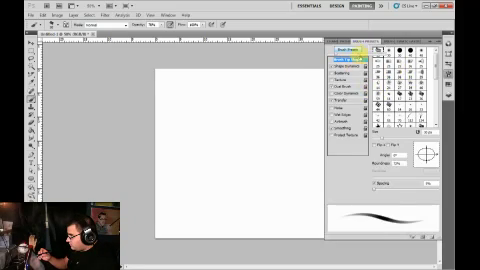
# - Browse the brush presets list, then rotate the brush tip to a tilted angle
pyautogui.click(352, 48)
pyautogui.moveTo(438, 76)
pyautogui.mouseDown()
pyautogui.moveTo(430, 190)
pyautogui.moveTo(428, 70)
pyautogui.mouseUp()
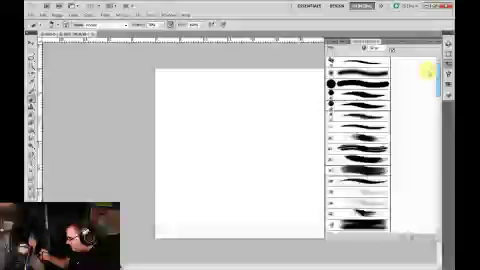
pyautogui.click(392, 48)
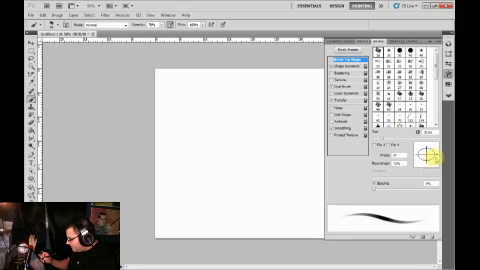
pyautogui.moveTo(434, 155)
pyautogui.mouseDown()
pyautogui.moveTo(432, 148)
pyautogui.moveTo(428, 153)
pyautogui.mouseUp()
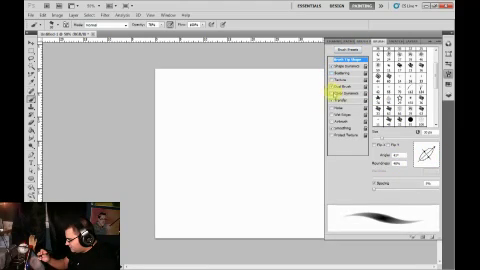
# - In Shape Dynamics, set size Control to Pen Pressure and Size Jitter to 0%
pyautogui.click(350, 66)
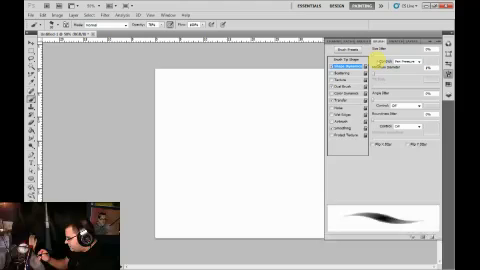
pyautogui.click(405, 62)
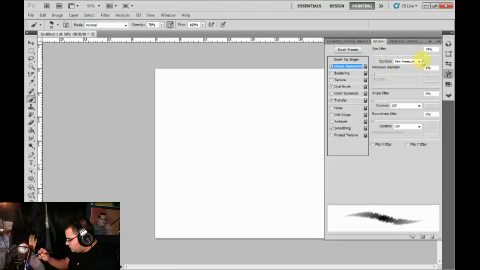
pyautogui.moveTo(423, 62); pyautogui.dragTo(371, 60)
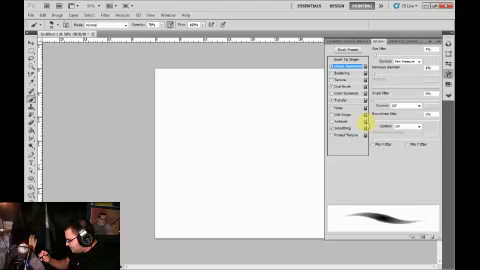
pyautogui.click(333, 72)
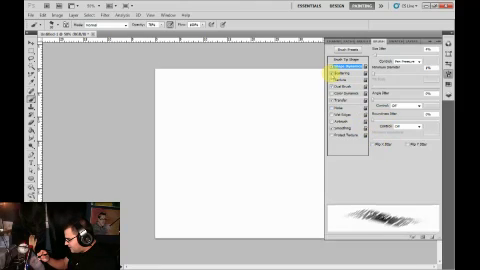
pyautogui.click(333, 79)
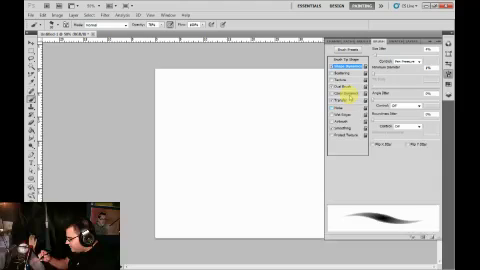
pyautogui.click(346, 74)
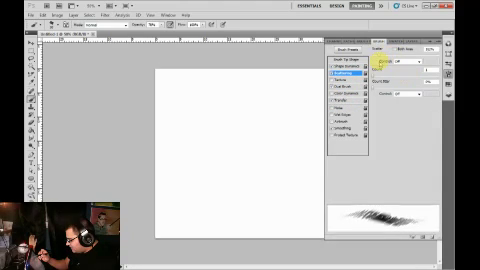
# - Lower the Scatter amount, then try a Texture pattern and switch the texture back off
pyautogui.moveTo(383, 62)
pyautogui.mouseDown()
pyautogui.moveTo(378, 62)
pyautogui.moveTo(383, 58)
pyautogui.mouseUp()
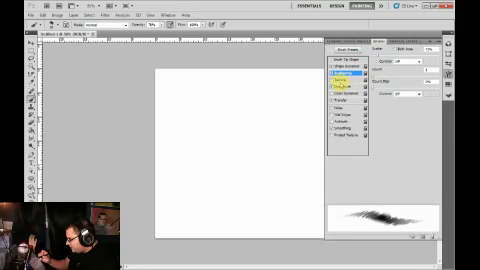
pyautogui.click(336, 84)
pyautogui.click(340, 78)
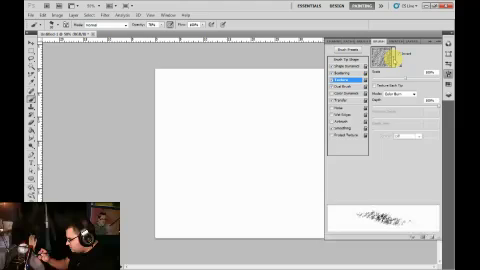
pyautogui.click(383, 55)
pyautogui.click(383, 76)
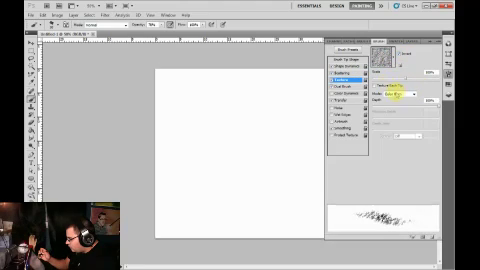
pyautogui.click(336, 80)
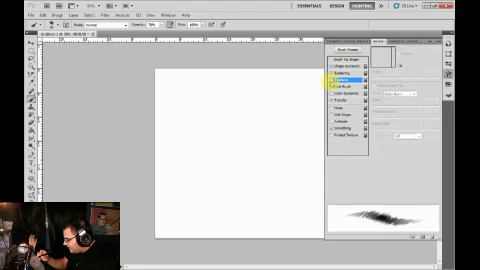
pyautogui.click(336, 80)
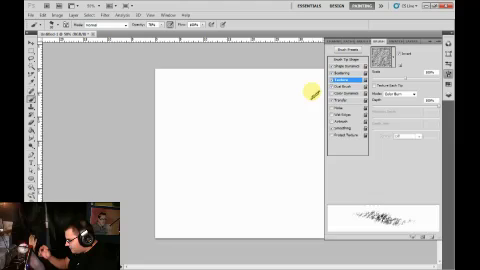
# - Adjust the texture Scale, then try Dual Brush and turn it off for a smooth stroke
pyautogui.click(345, 60)
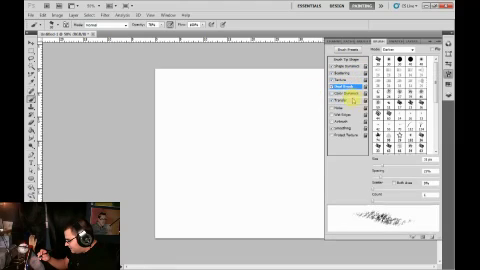
pyautogui.click(345, 80)
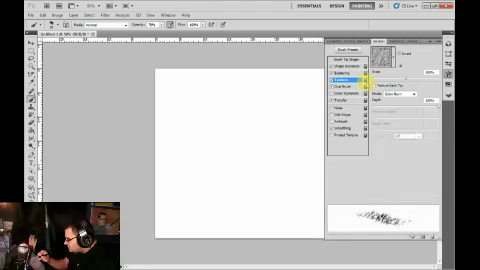
pyautogui.moveTo(408, 78); pyautogui.dragTo(400, 85)
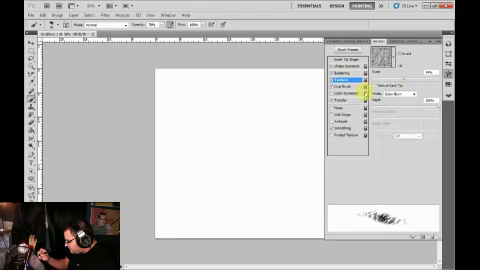
pyautogui.click(342, 86)
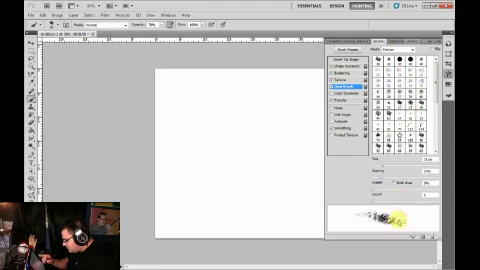
pyautogui.click(333, 80)
pyautogui.click(336, 79)
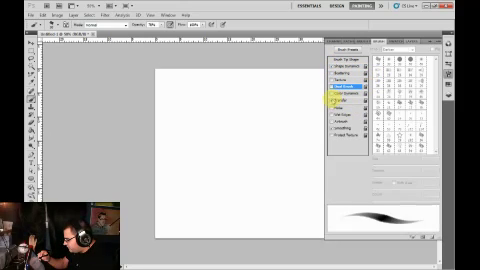
# - View the Transfer settings, close the Brush panel, and paint a looping grey stroke
pyautogui.click(341, 100)
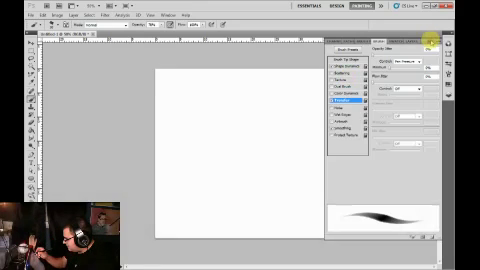
pyautogui.click(430, 44)
pyautogui.moveTo(216, 148)
pyautogui.mouseDown()
pyautogui.moveTo(258, 210)
pyautogui.moveTo(264, 182)
pyautogui.moveTo(296, 152)
pyautogui.moveTo(222, 105)
pyautogui.moveTo(250, 122)
pyautogui.moveTo(275, 125)
pyautogui.mouseUp()
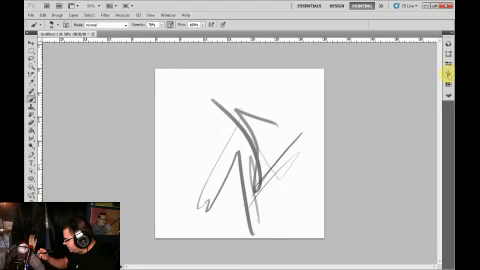
# - In Brush Tip Shape, paint a top squiggle, a long horizontal stroke and a lower-right squiggle
pyautogui.click(448, 78)
pyautogui.click(345, 60)
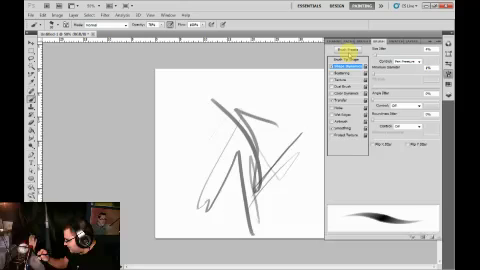
pyautogui.click(345, 52)
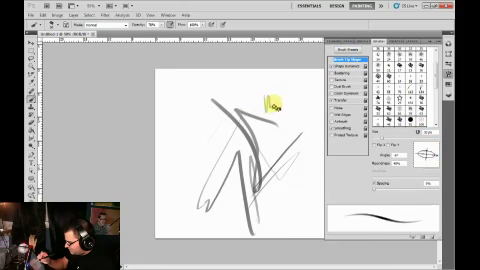
pyautogui.moveTo(272, 104); pyautogui.dragTo(295, 112)
pyautogui.moveTo(310, 132); pyautogui.dragTo(195, 127)
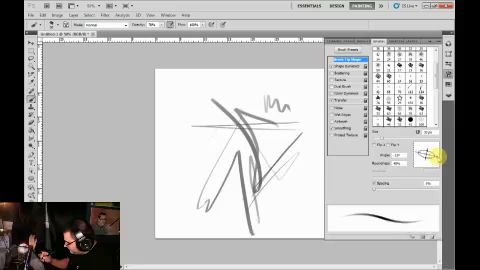
pyautogui.moveTo(283, 178); pyautogui.dragTo(292, 192)
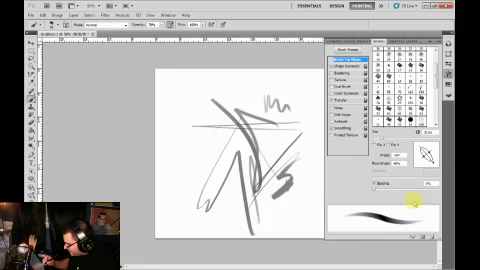
# - Vary the tip angle between strokes: a left squiggle, a top-left curl, an upper-right diagonal
pyautogui.moveTo(428, 150); pyautogui.dragTo(425, 162)
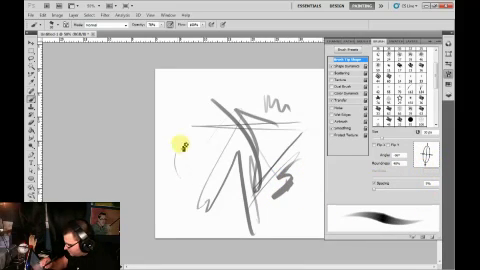
pyautogui.moveTo(178, 148); pyautogui.dragTo(210, 158)
pyautogui.moveTo(425, 150); pyautogui.dragTo(418, 165)
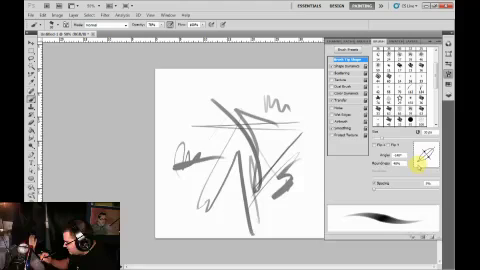
pyautogui.moveTo(178, 98); pyautogui.dragTo(218, 105)
pyautogui.moveTo(422, 158); pyautogui.dragTo(427, 148)
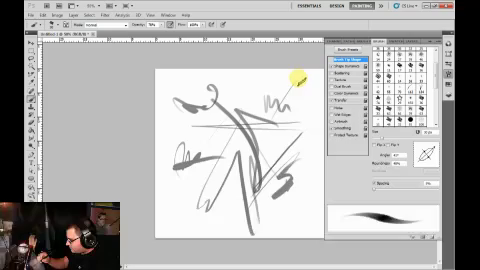
pyautogui.moveTo(298, 77); pyautogui.dragTo(280, 105)
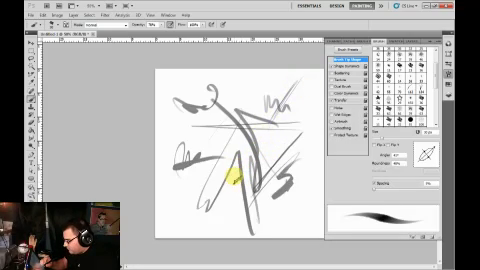
pyautogui.press('r')
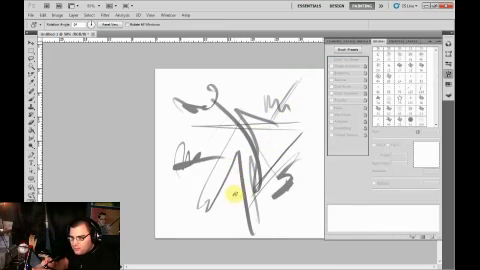
pyautogui.moveTo(232, 180)
pyautogui.mouseDown()
pyautogui.moveTo(290, 160)
pyautogui.moveTo(245, 172)
pyautogui.mouseUp()
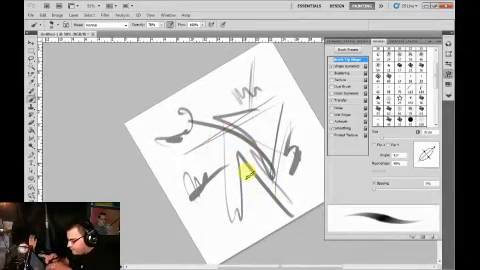
pyautogui.press('r')
pyautogui.moveTo(270, 195)
pyautogui.mouseDown()
pyautogui.moveTo(278, 182)
pyautogui.moveTo(262, 178)
pyautogui.mouseUp()
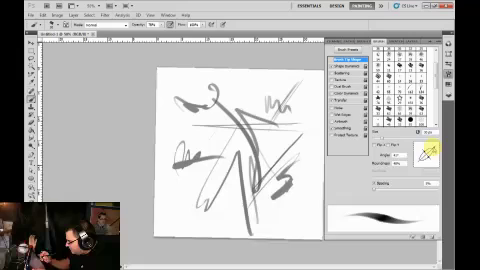
# - Wash grey over the sketch with a thick round tool, then cover the left half with a light colour
pyautogui.click(27, 121)
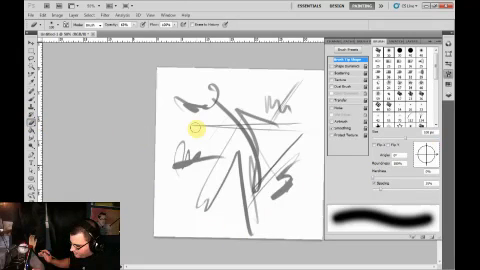
pyautogui.moveTo(185, 100); pyautogui.dragTo(300, 237)
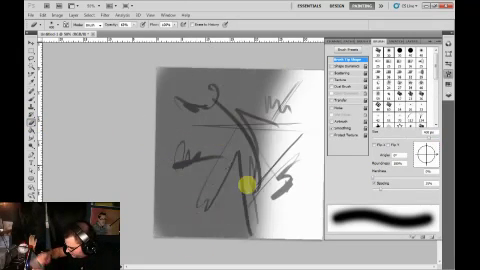
pyautogui.click(30, 120)
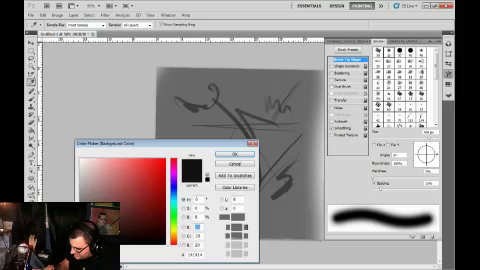
pyautogui.click(232, 154)
pyautogui.moveTo(238, 140)
pyautogui.mouseDown()
pyautogui.moveTo(248, 100)
pyautogui.moveTo(305, 135)
pyautogui.moveTo(290, 205)
pyautogui.moveTo(205, 95)
pyautogui.moveTo(168, 238)
pyautogui.moveTo(195, 225)
pyautogui.mouseUp()
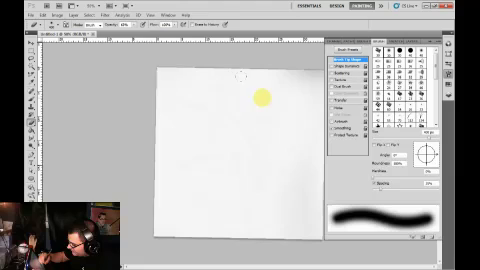
# - With the tapered brush preset, paint short dark centre strokes, rotating the view between them
pyautogui.click(36, 96)
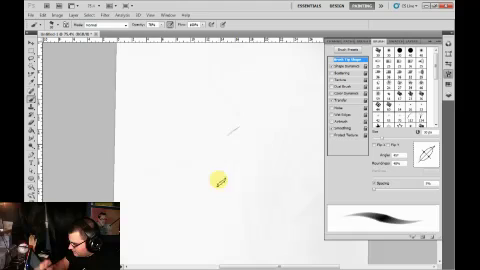
pyautogui.moveTo(225, 130); pyautogui.dragTo(255, 126)
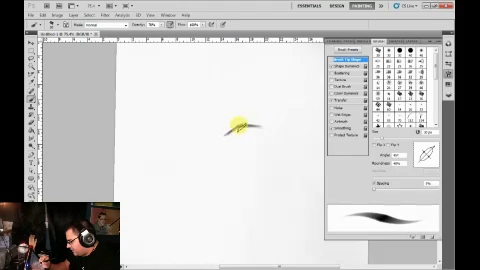
pyautogui.press('r')
pyautogui.moveTo(240, 127)
pyautogui.mouseDown()
pyautogui.moveTo(255, 155)
pyautogui.moveTo(225, 180)
pyautogui.mouseUp()
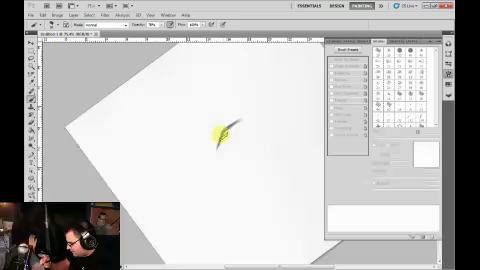
pyautogui.moveTo(222, 132); pyautogui.dragTo(226, 142)
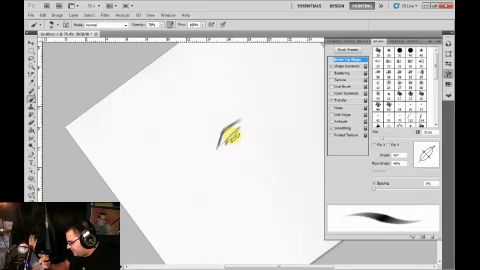
pyautogui.moveTo(230, 135)
pyautogui.mouseDown()
pyautogui.moveTo(240, 128)
pyautogui.moveTo(225, 150)
pyautogui.mouseUp()
pyautogui.press('r')
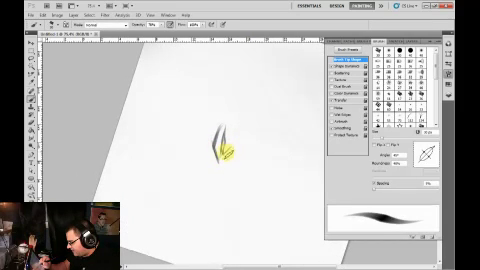
# - Rotate the view horizontal, paint a vertical grey stroke below, then rotate the view twice more
pyautogui.press('r')
pyautogui.moveTo(222, 160); pyautogui.dragTo(215, 170)
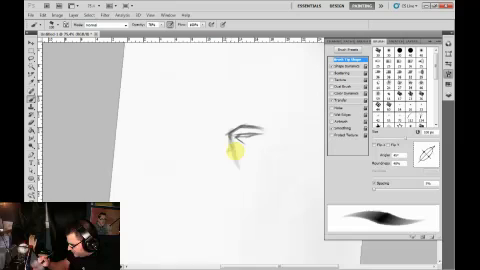
pyautogui.moveTo(236, 138); pyautogui.dragTo(240, 168)
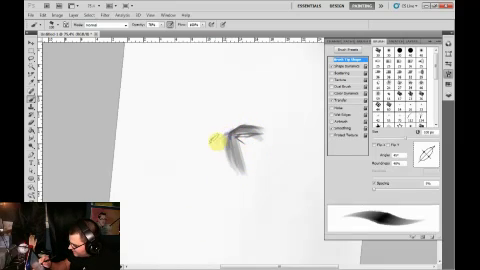
pyautogui.press('r')
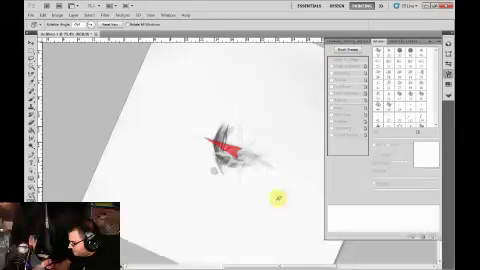
pyautogui.moveTo(275, 195)
pyautogui.mouseDown()
pyautogui.moveTo(212, 176)
pyautogui.moveTo(208, 200)
pyautogui.mouseUp()
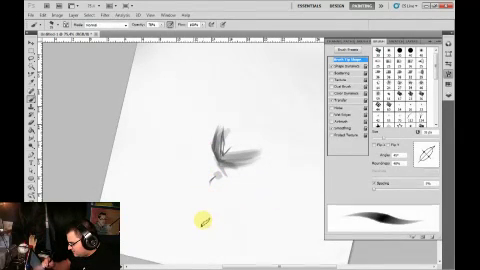
pyautogui.press('r')
pyautogui.moveTo(203, 218)
pyautogui.mouseDown()
pyautogui.moveTo(217, 208)
pyautogui.moveTo(189, 202)
pyautogui.mouseUp()
pyautogui.scroll(-5, 285, 200)
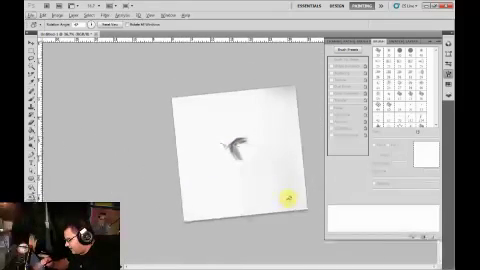
# - Straighten the rotated canvas view and switch back to the Brush tool
pyautogui.moveTo(290, 200)
pyautogui.mouseDown()
pyautogui.moveTo(303, 178)
pyautogui.moveTo(303, 192)
pyautogui.mouseUp()
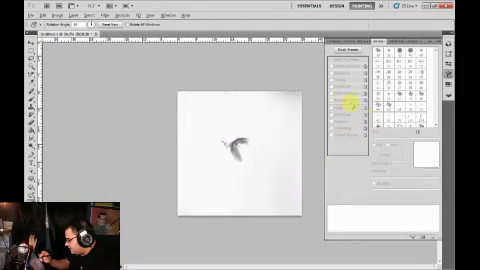
pyautogui.scroll(3, 300, 150)
pyautogui.click(348, 49)
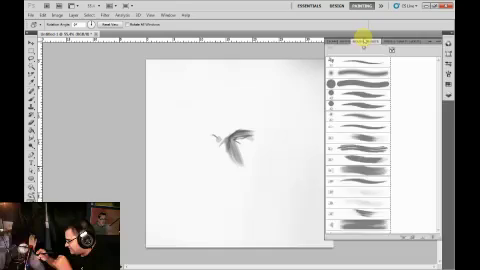
pyautogui.click(362, 42)
pyautogui.press('b')
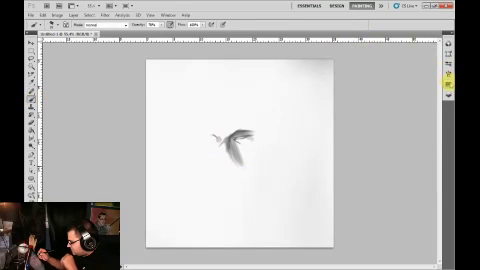
# - Use New Brush Preset in the Brush panel menu and accept the Brush Name dialog
pyautogui.click(448, 85)
pyautogui.click(446, 78)
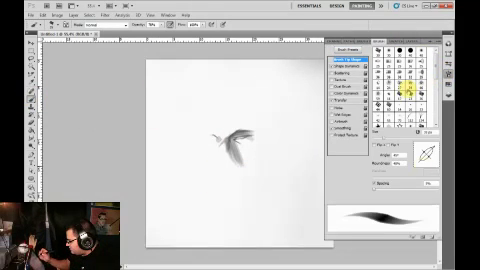
pyautogui.click(440, 42)
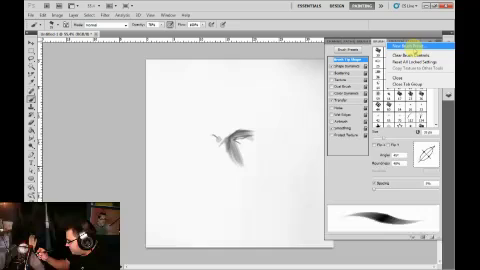
pyautogui.click(410, 45)
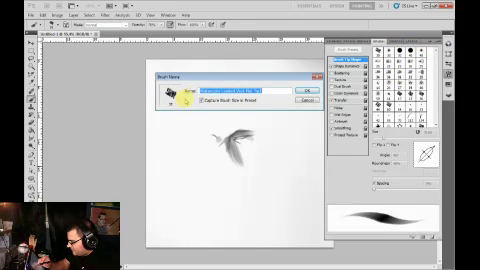
pyautogui.click(307, 90)
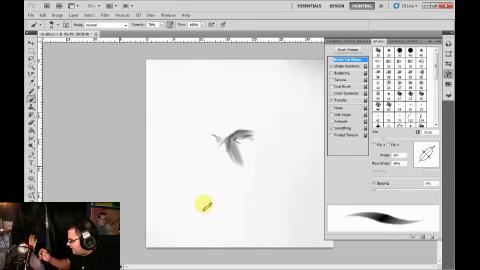
# - Replace the presets with the Thick Heavy Brushes library and pick one of its brushes
pyautogui.click(54, 26)
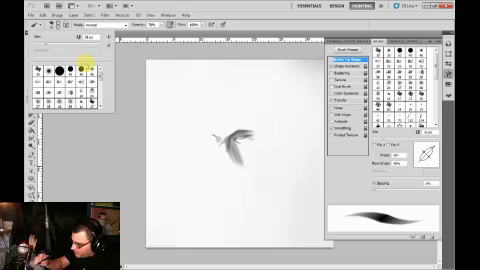
pyautogui.scroll(-3, 95, 88)
pyautogui.scroll(3, 100, 70)
pyautogui.click(108, 40)
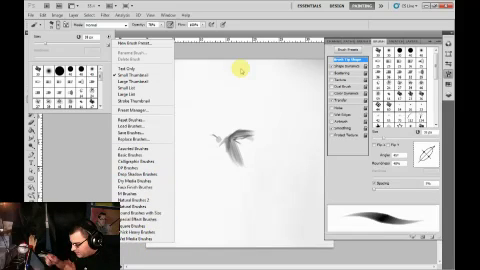
pyautogui.click(160, 227)
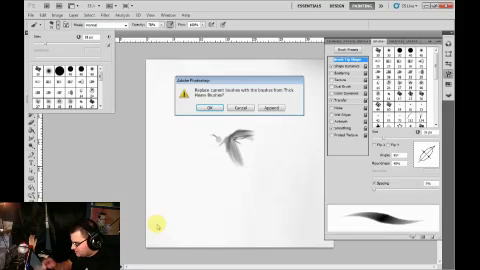
pyautogui.click(208, 108)
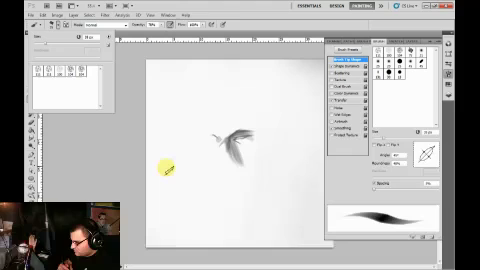
pyautogui.click(80, 72)
# - Paint a large grey stroke down the canvas and a crossing stroke, then pick another brush
pyautogui.moveTo(197, 108)
pyautogui.mouseDown()
pyautogui.moveTo(207, 178)
pyautogui.moveTo(225, 195)
pyautogui.moveTo(212, 196)
pyautogui.moveTo(226, 182)
pyautogui.mouseUp()
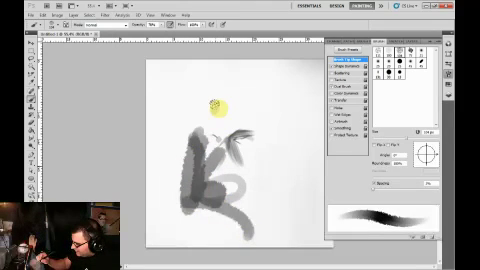
pyautogui.moveTo(218, 107)
pyautogui.mouseDown()
pyautogui.moveTo(240, 130)
pyautogui.moveTo(275, 120)
pyautogui.mouseUp()
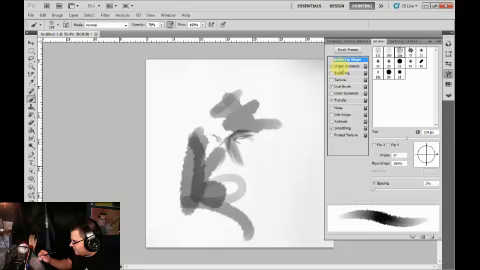
pyautogui.click(342, 66)
pyautogui.click(342, 59)
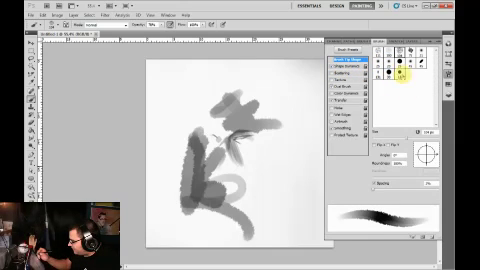
# - Make the brush tip thinner and flatter and rotate its angle in the Brush panel
pyautogui.moveTo(427, 148)
pyautogui.mouseDown()
pyautogui.moveTo(428, 155)
pyautogui.moveTo(430, 148)
pyautogui.mouseUp()
pyautogui.moveTo(262, 185); pyautogui.dragTo(272, 172)
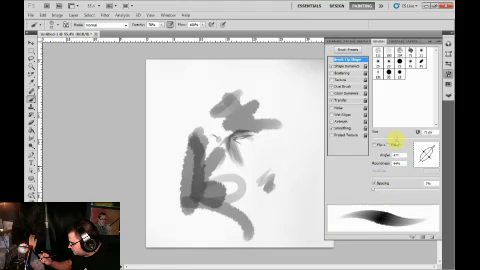
pyautogui.moveTo(428, 153); pyautogui.dragTo(430, 158)
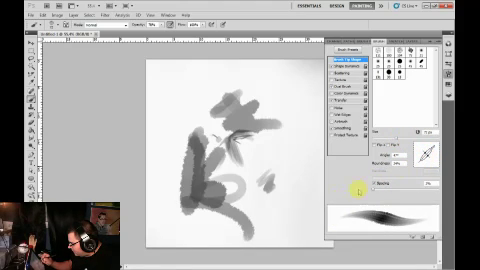
# - Paint diagonal strokes on the right and crosshatching upper-left, then close the Brush panel
pyautogui.moveTo(305, 138); pyautogui.dragTo(287, 228)
pyautogui.moveTo(308, 175); pyautogui.dragTo(295, 225)
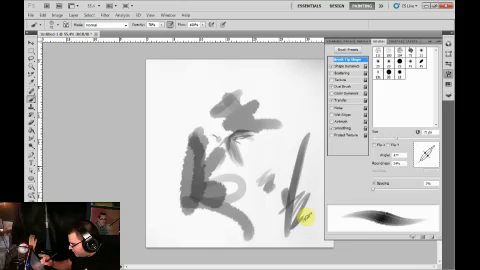
pyautogui.moveTo(290, 186); pyautogui.dragTo(292, 135)
pyautogui.moveTo(300, 100); pyautogui.dragTo(285, 230)
pyautogui.moveTo(270, 90); pyautogui.dragTo(300, 200)
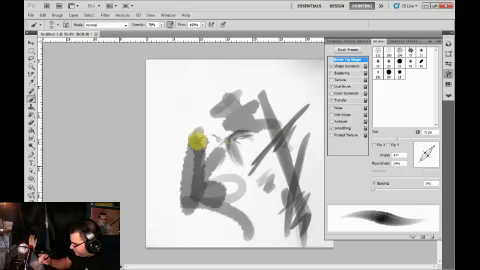
pyautogui.moveTo(183, 140)
pyautogui.mouseDown()
pyautogui.moveTo(168, 75)
pyautogui.moveTo(180, 125)
pyautogui.moveTo(200, 80)
pyautogui.mouseUp()
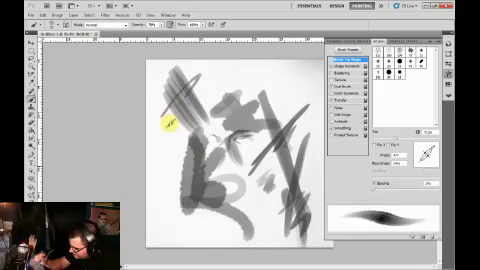
pyautogui.moveTo(175, 125); pyautogui.dragTo(218, 90)
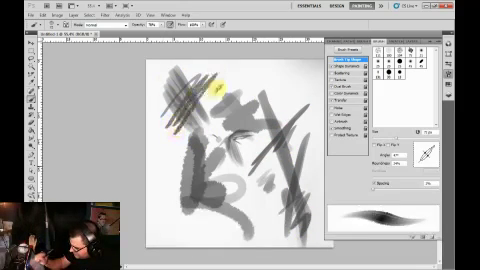
pyautogui.click(428, 42)
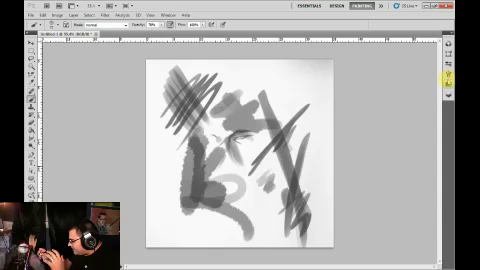
# - Reopen the Brush panel from its icon in the right-hand dock
pyautogui.click(448, 78)
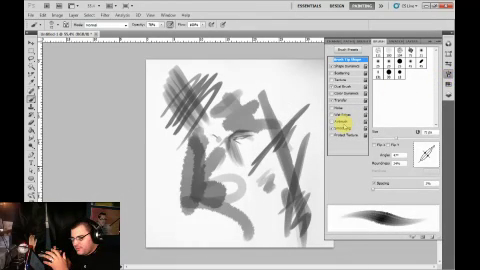